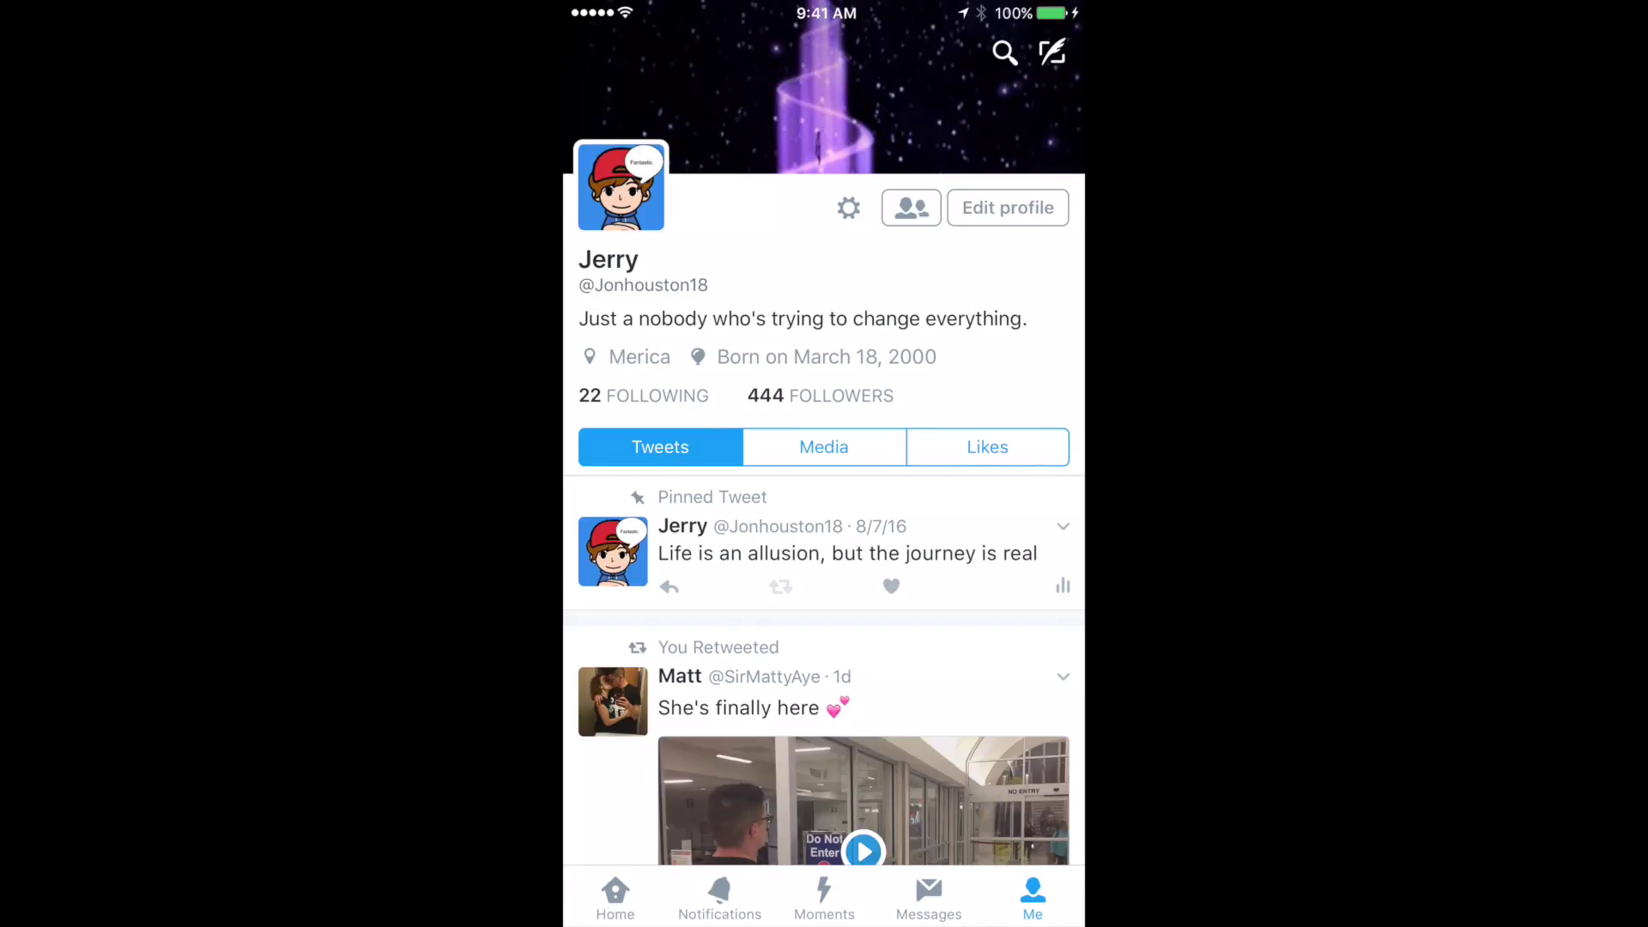
# Turn on night mode from the profile's gear menu for the dark-blue theme.
pyautogui.click(848, 207)
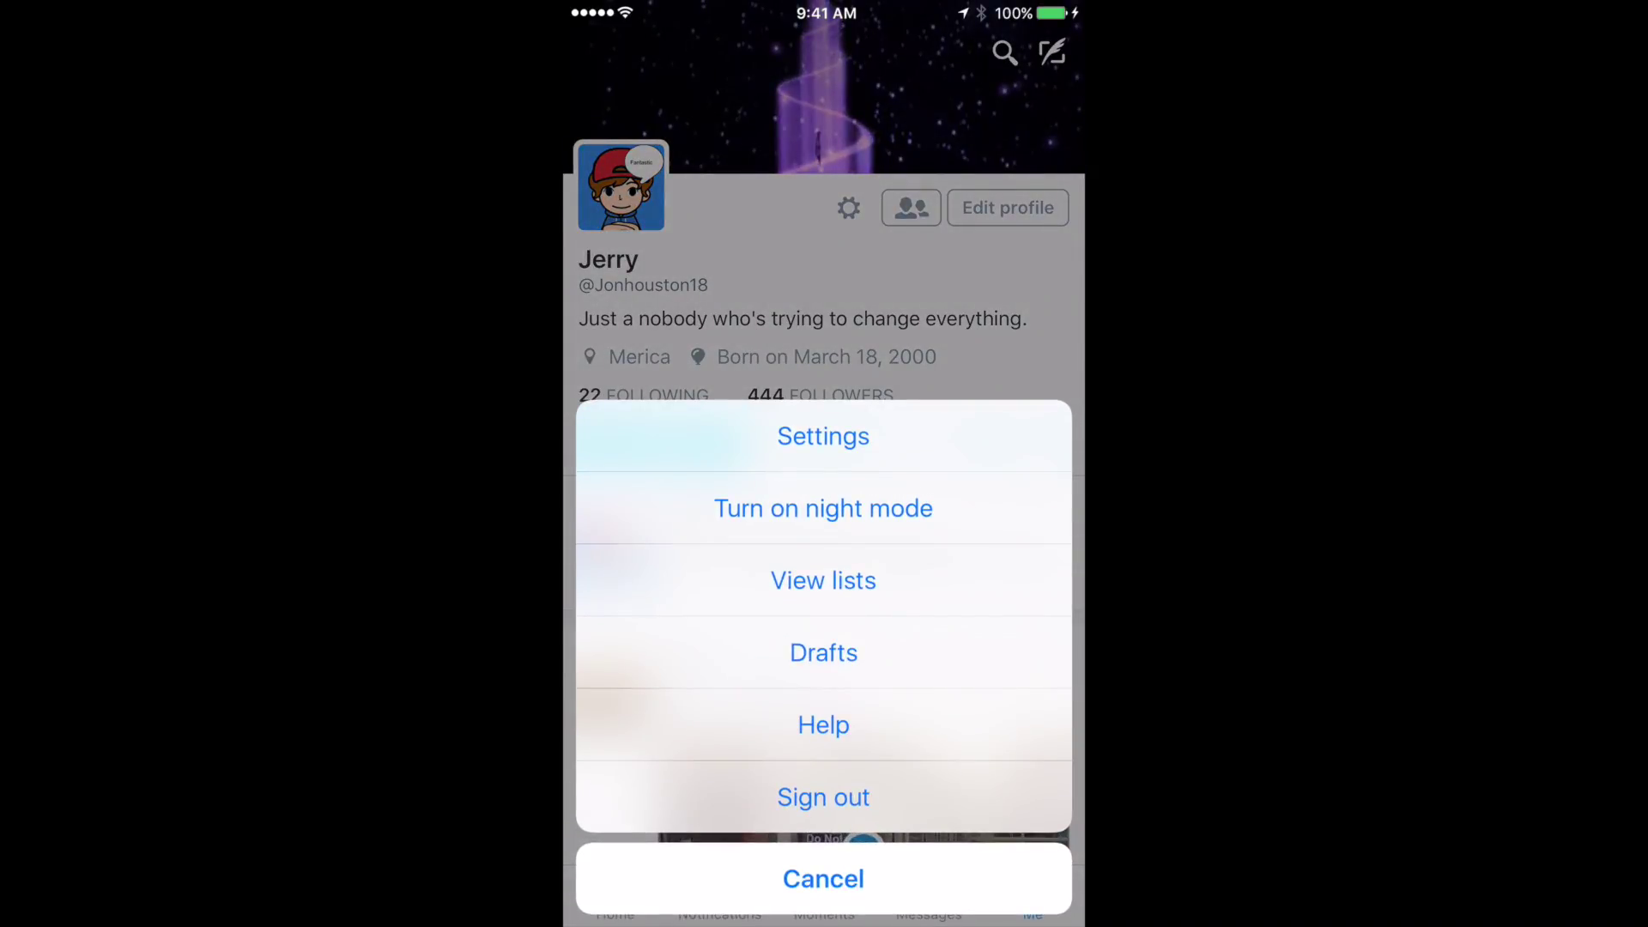
pyautogui.click(822, 509)
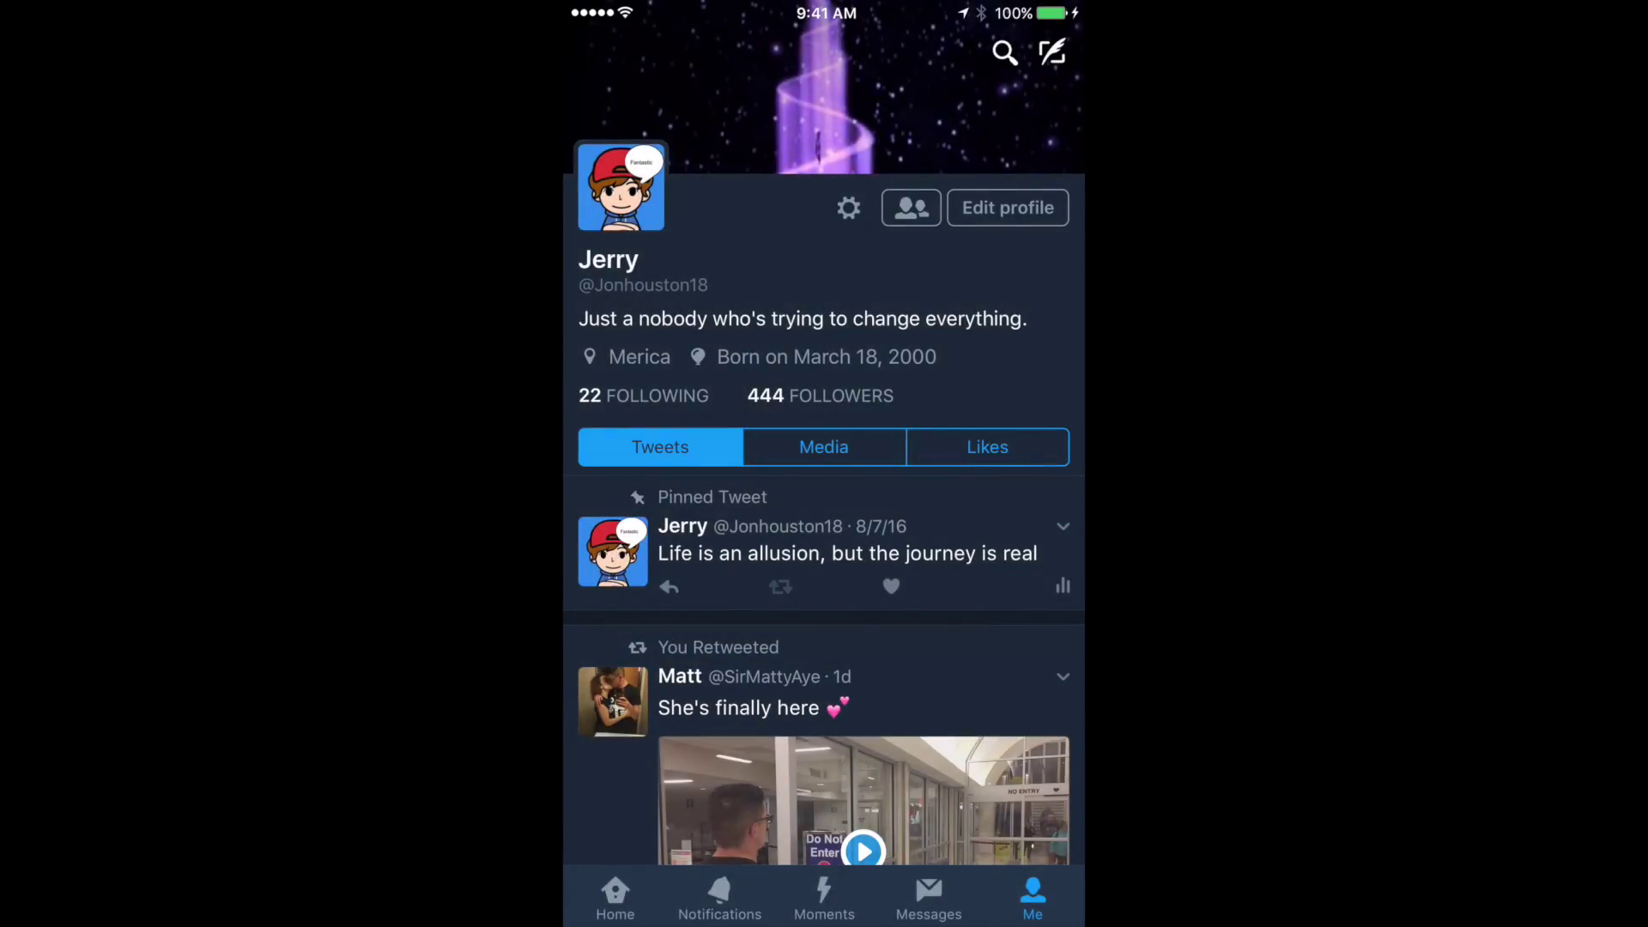
pyautogui.scroll(-4, 824, 581)
pyautogui.scroll(5, 824, 515)
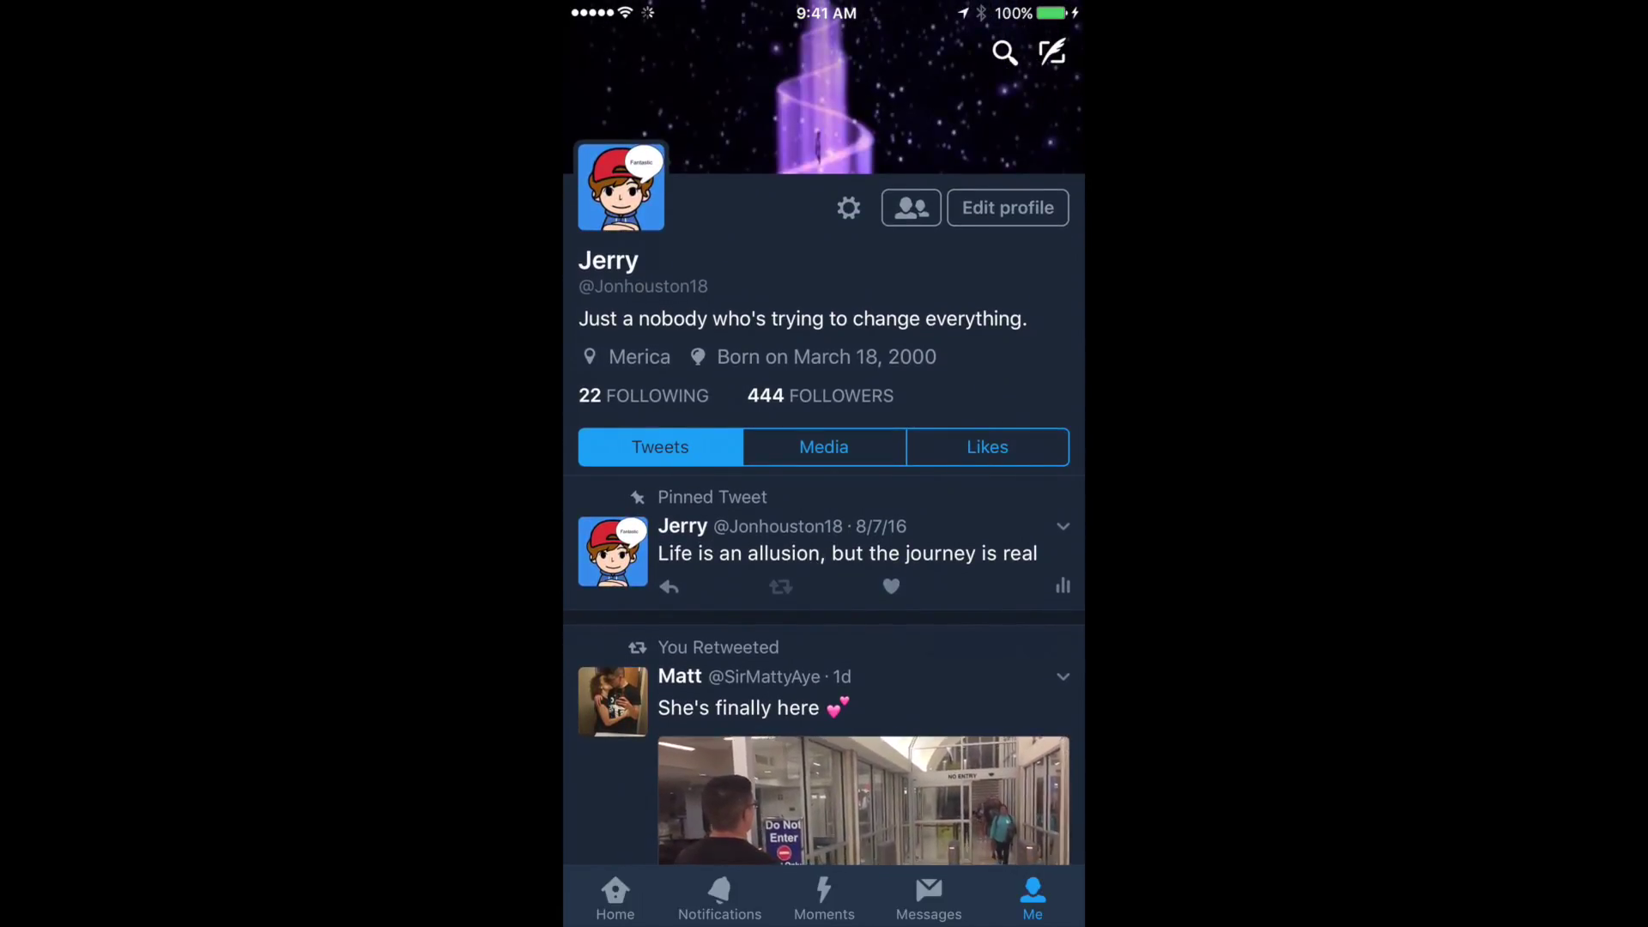
pyautogui.scroll(-3, 825, 579)
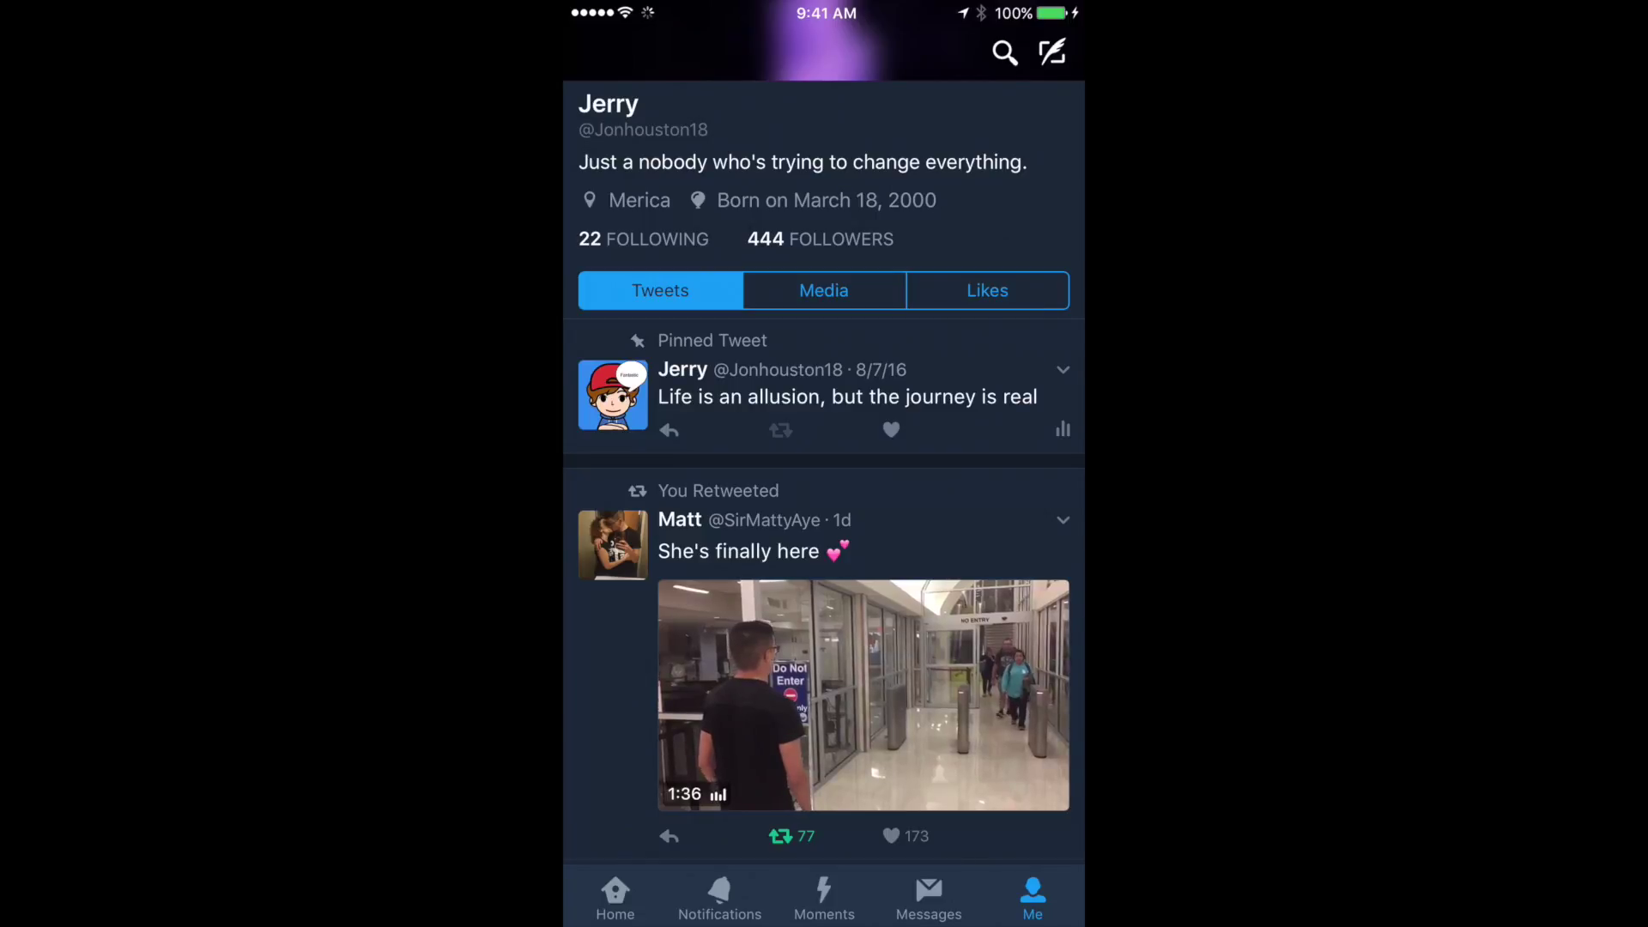